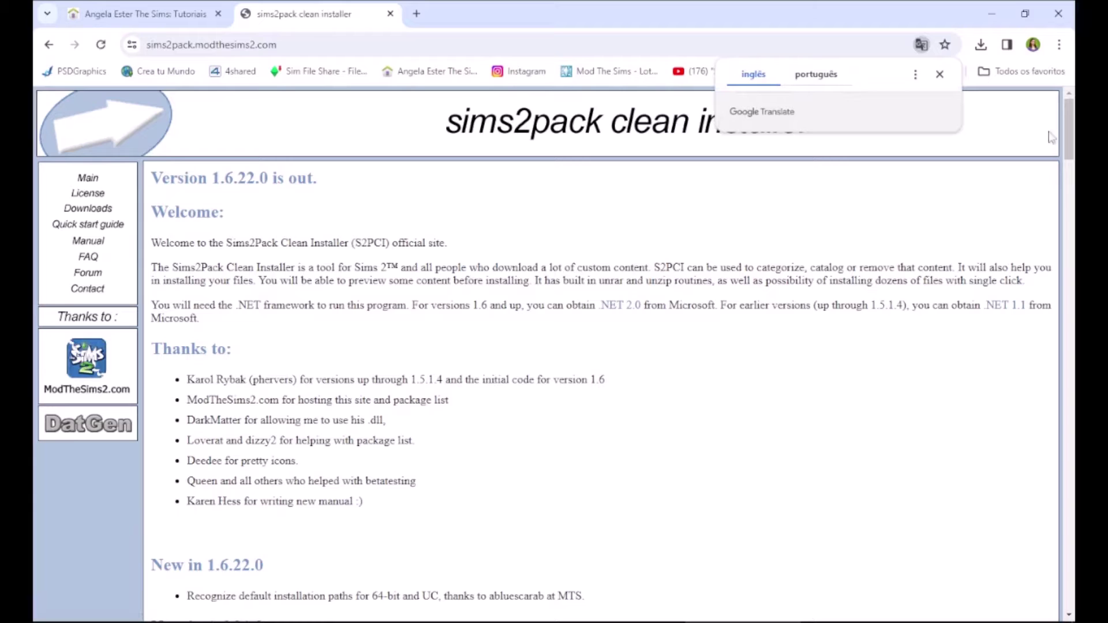
- Dismiss the translation offer, open the site's downloads page and copy the link address of the Version 1.6.22 download
left_click(940, 74)
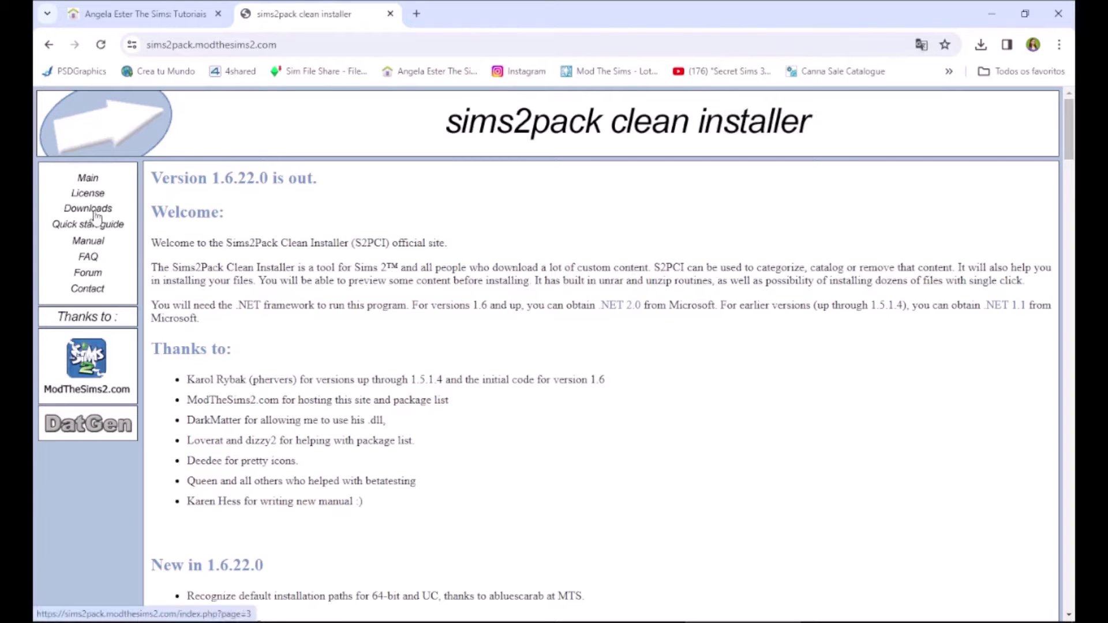
left_click(96, 217)
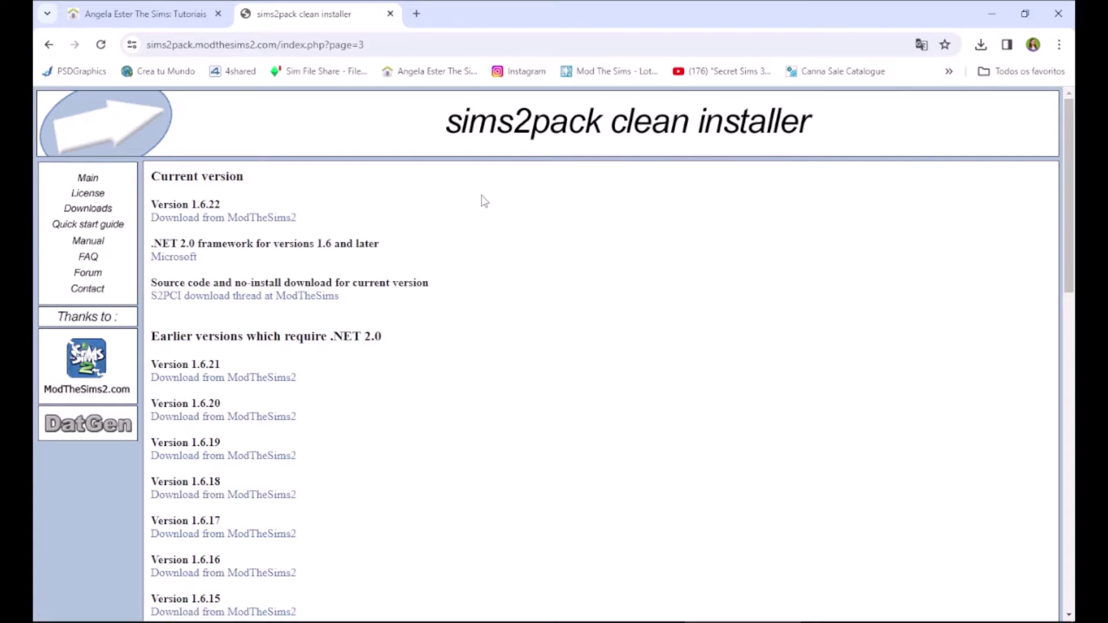
right_click(283, 219)
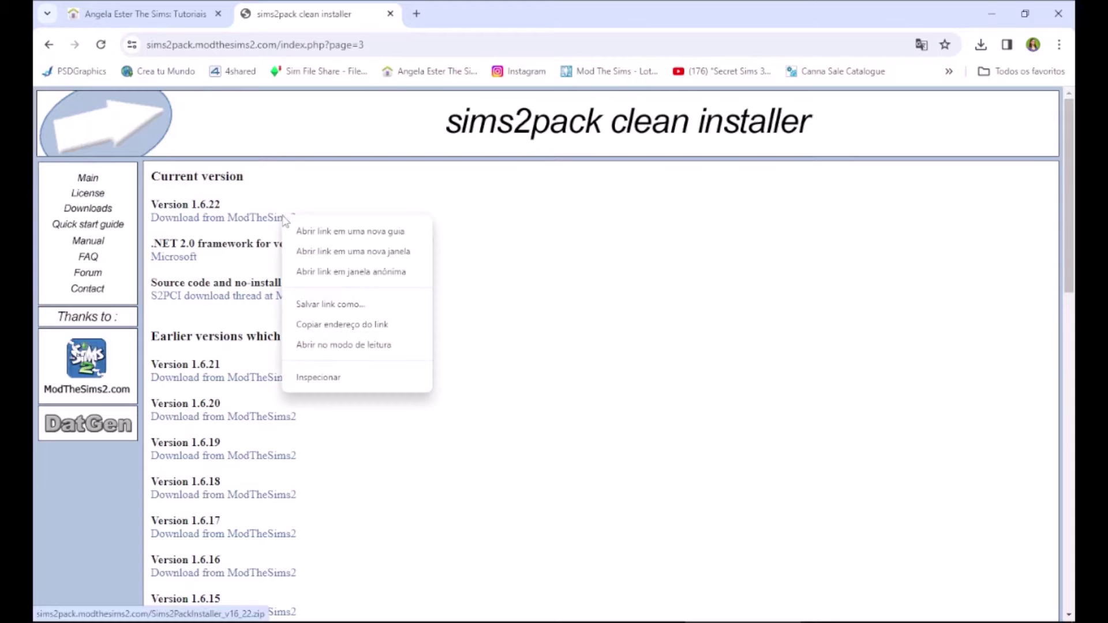
left_click(370, 324)
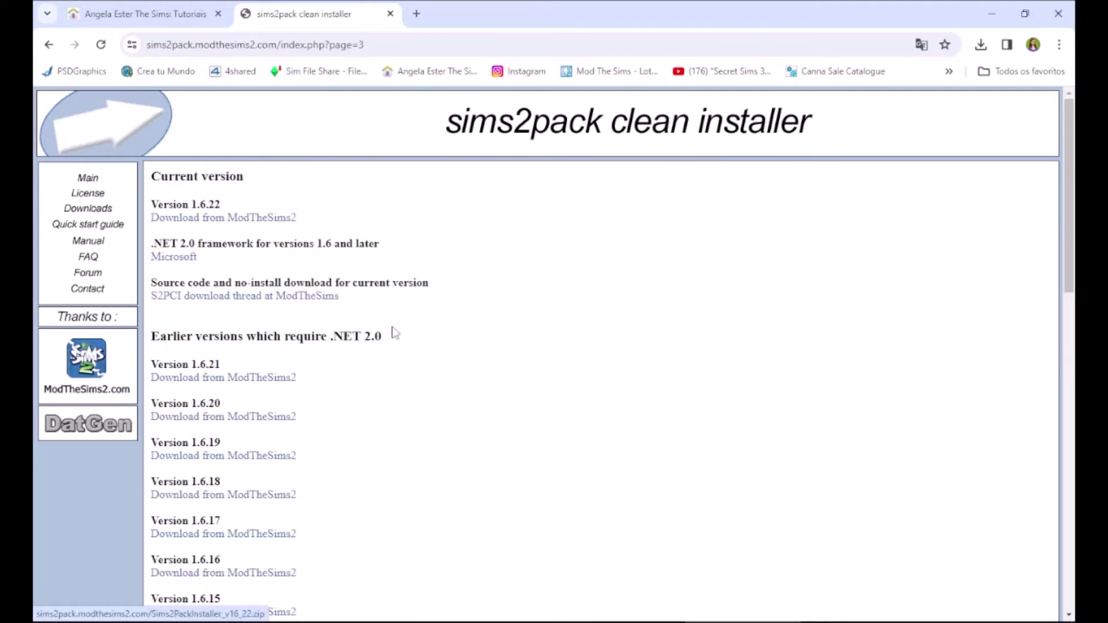
- Load the copied download link in a new browser tab and keep the blocked Sims2PackInstaller_v16_22 (1).zip file
left_click(416, 14)
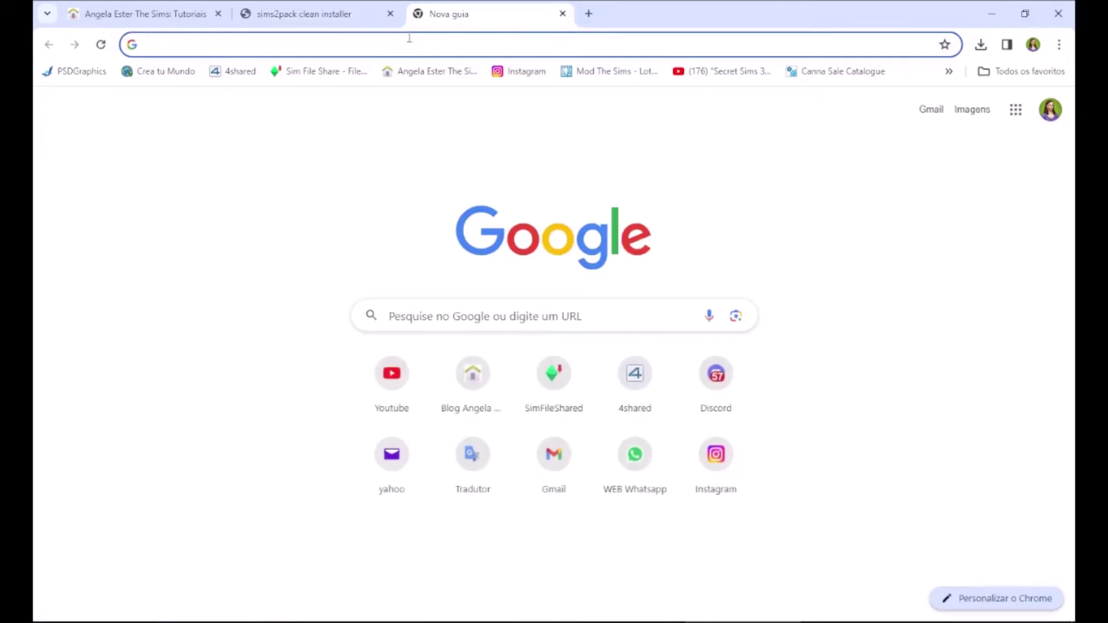
right_click(316, 46)
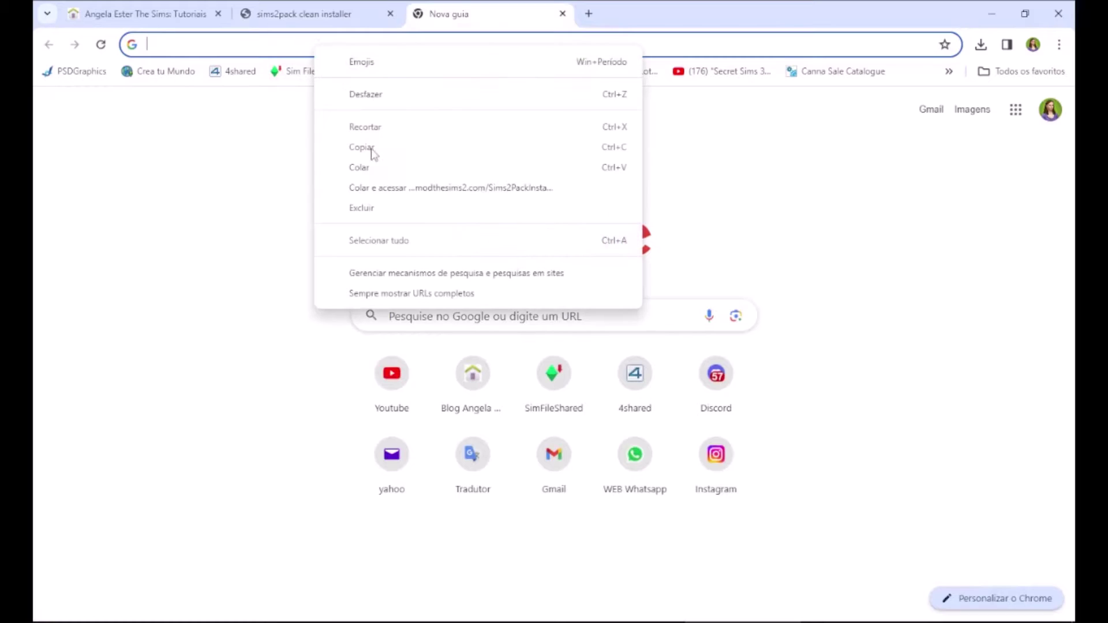
left_click(379, 164)
key("Return")
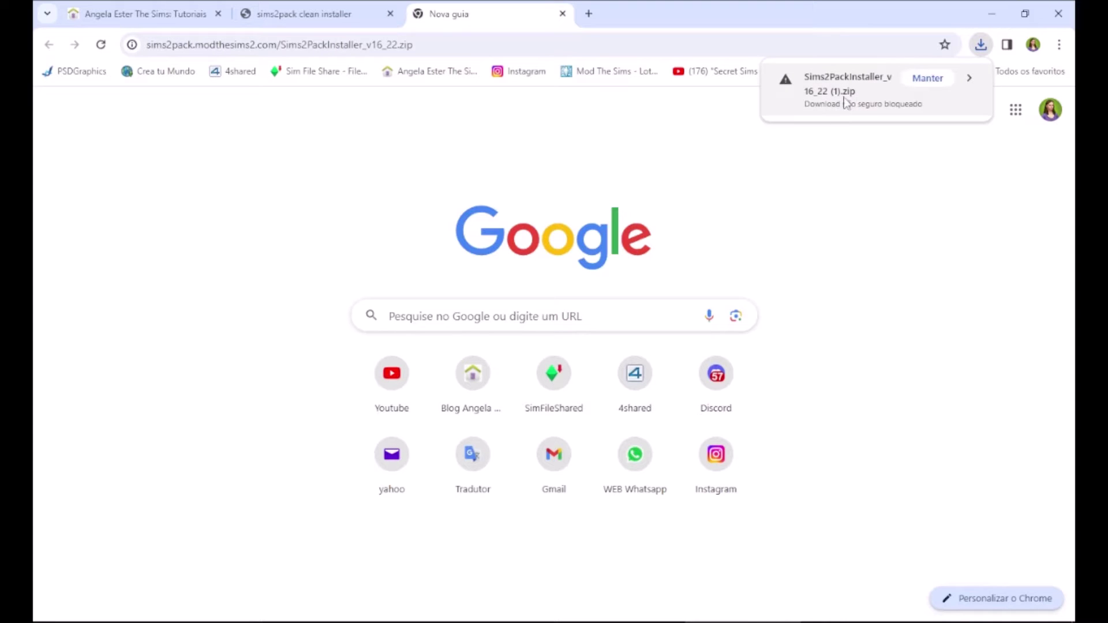
left_click(935, 82)
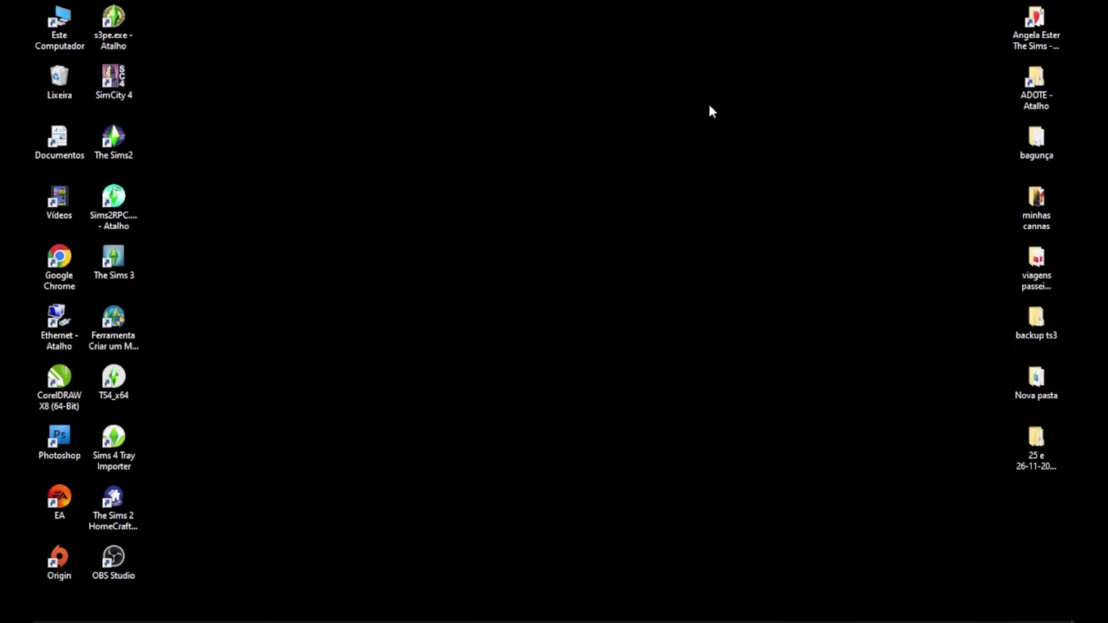
- Go to the Downloads folder in File Explorer and open Sims2PackInstaller_v16_22 (1).zip in WinRAR, dismissing the license reminder
double_click(59, 142)
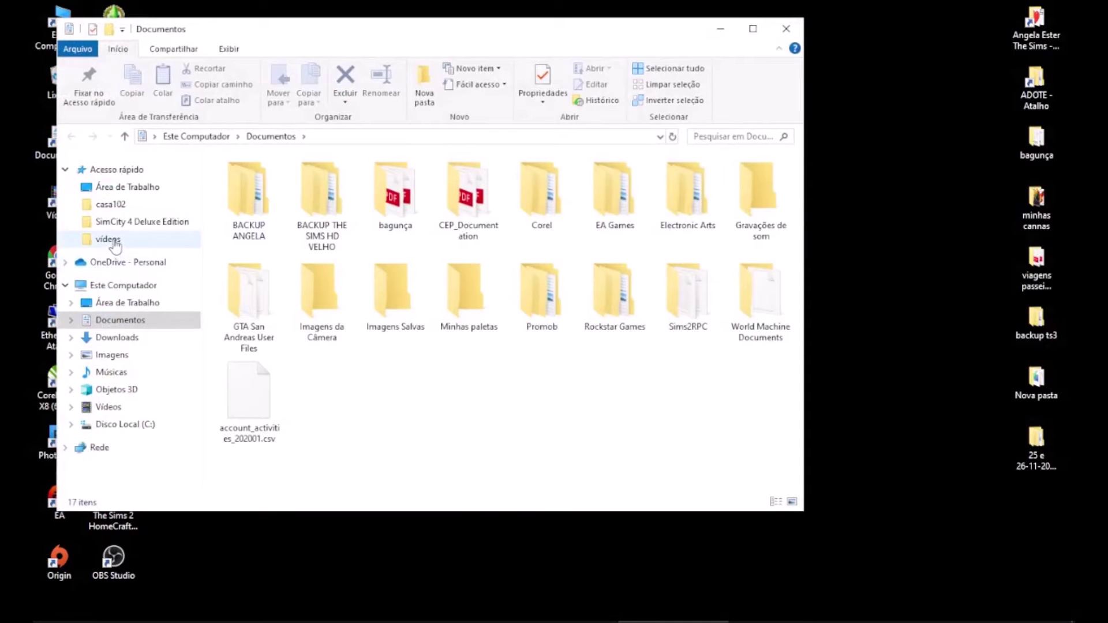
left_click(116, 337)
left_click_drag(362, 25, 638, 10)
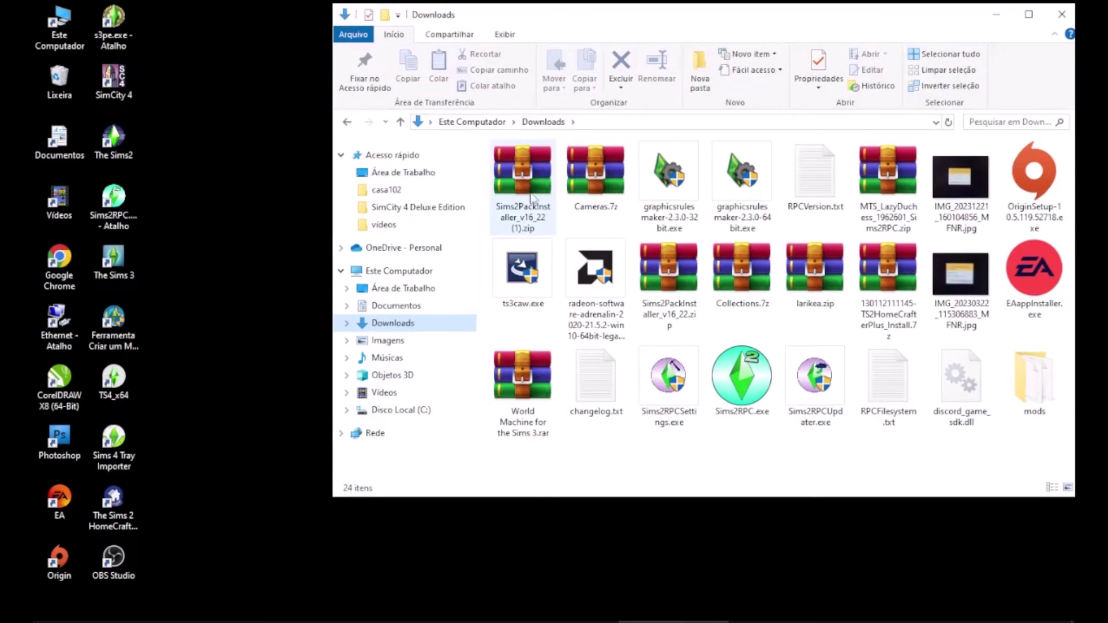
double_click(522, 173)
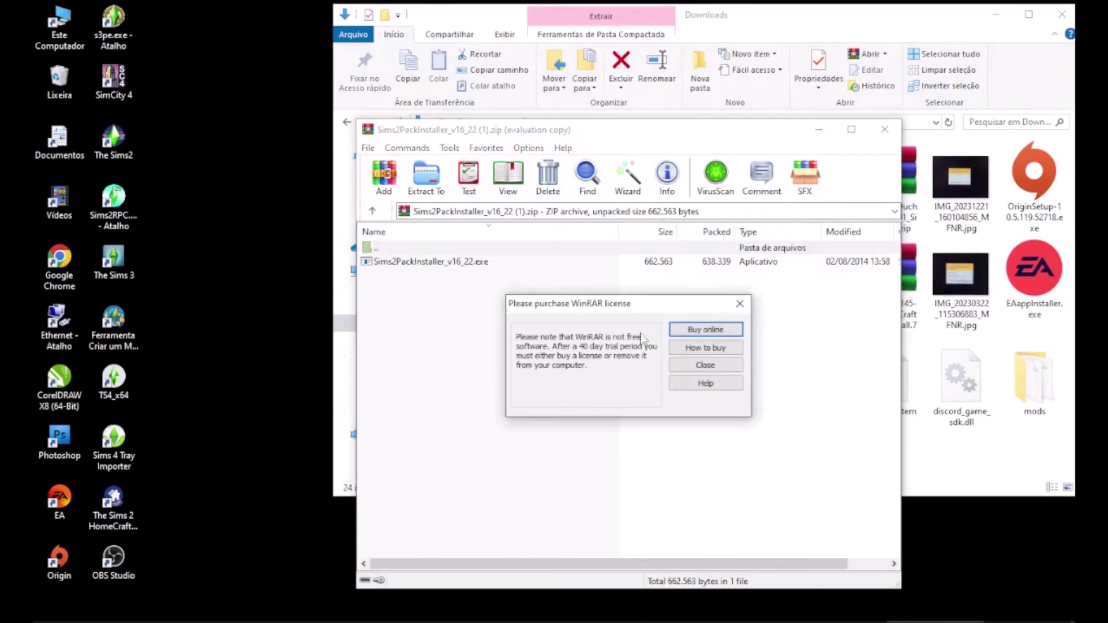
left_click(695, 368)
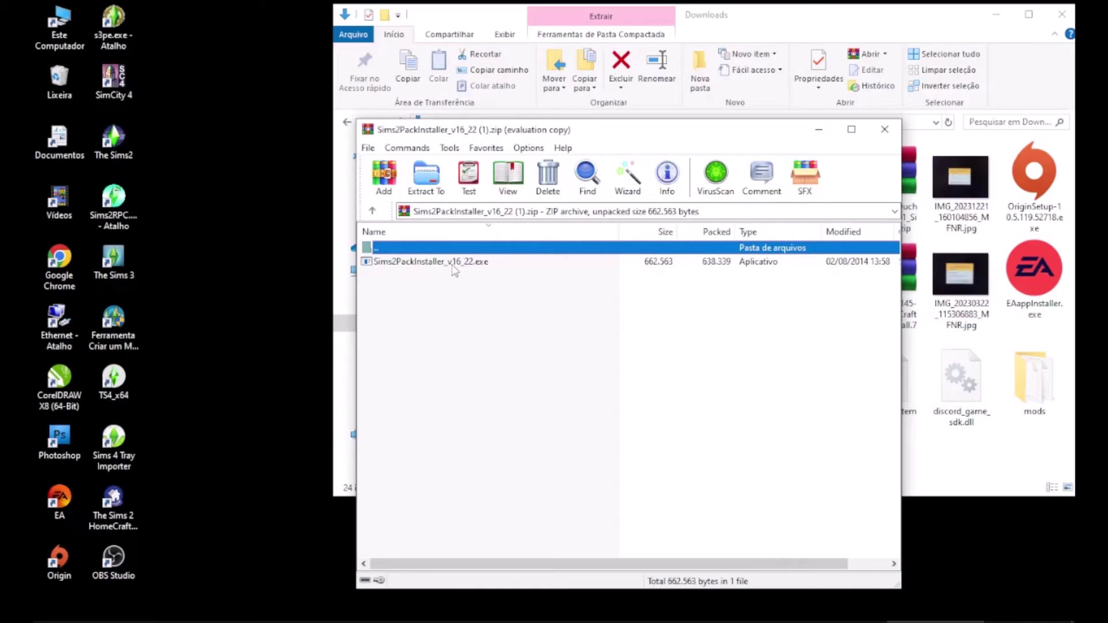
- Run Sims2PackInstaller_v16_22.exe, accept the license agreement and complete the setup, leaving the run-program and show-readme options enabled
double_click(454, 264)
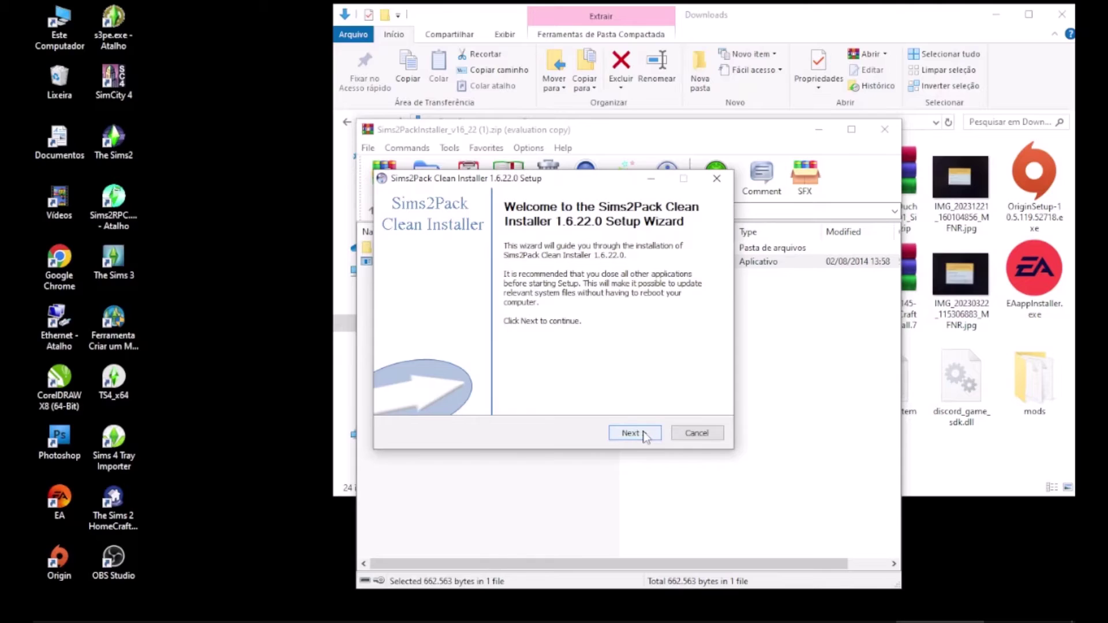
left_click(645, 437)
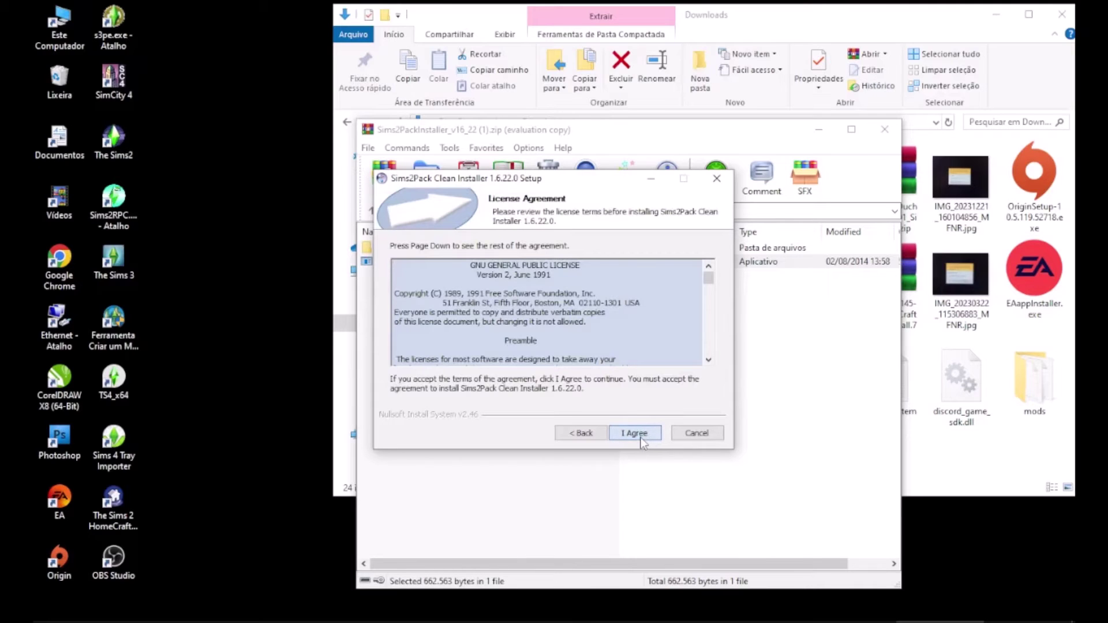
left_click(642, 440)
left_click(644, 440)
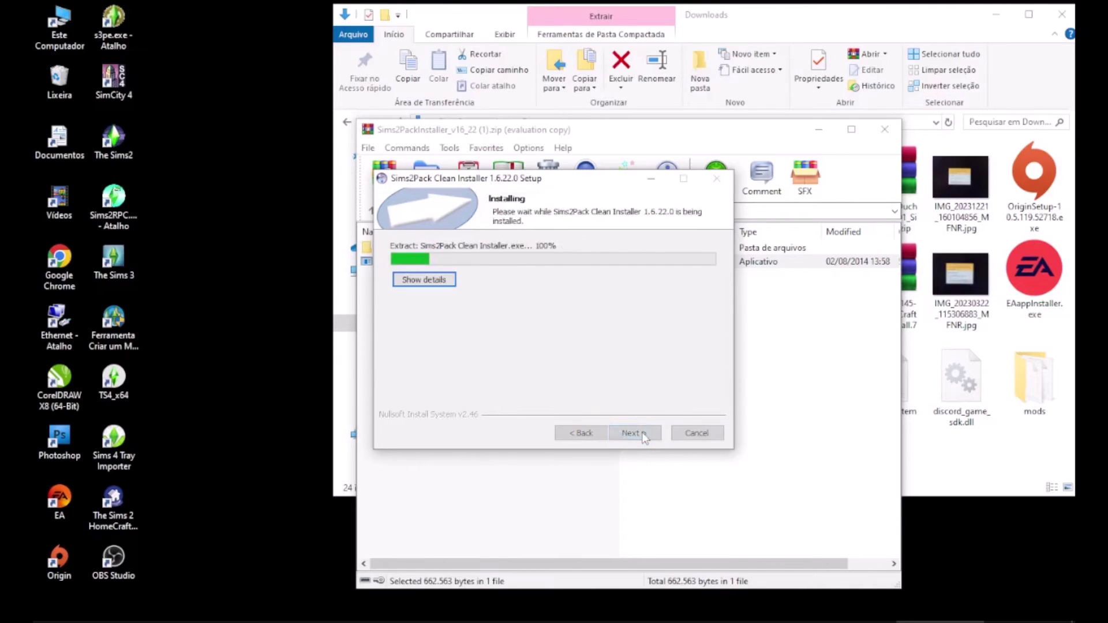
left_click(635, 434)
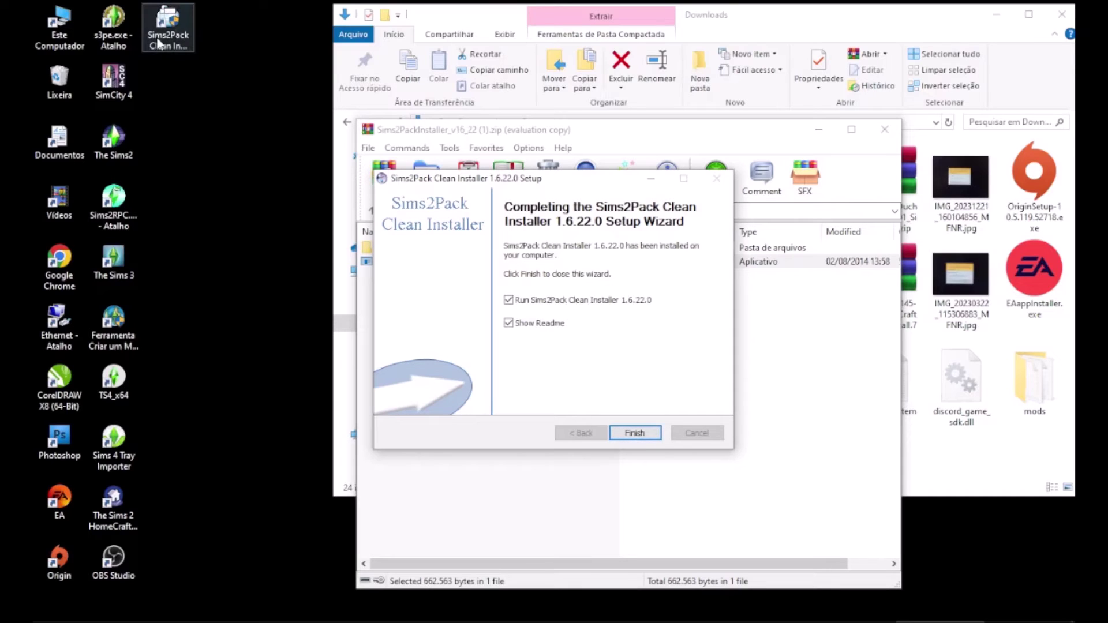
left_click(635, 434)
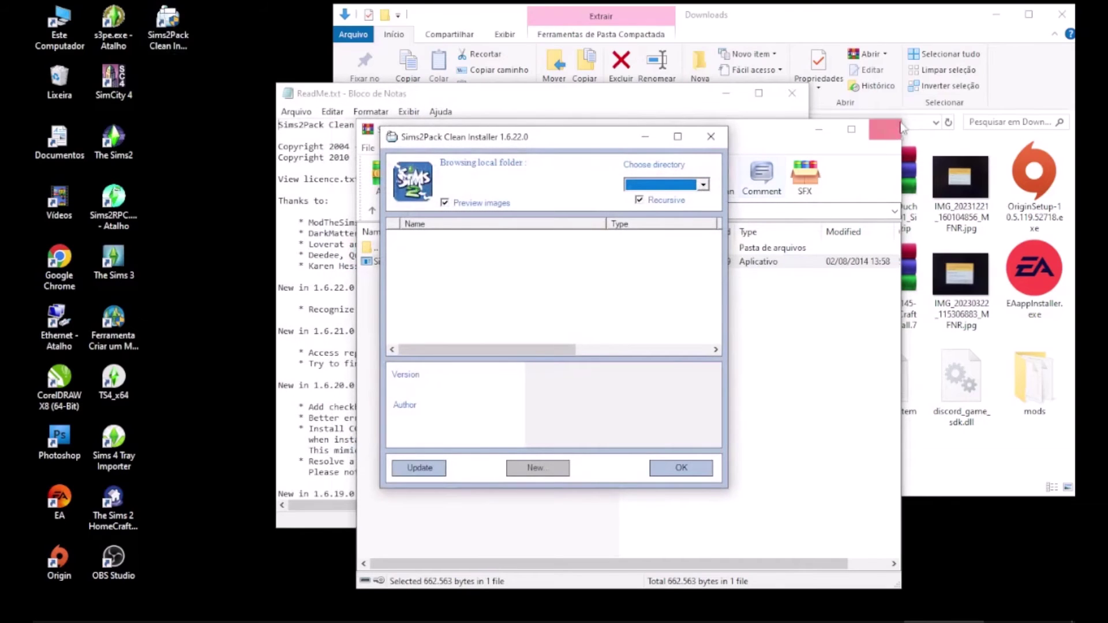
- Close the archive, the Sims2Pack Clean Installer window, the readme and the Downloads folder
left_click(885, 129)
left_click(711, 137)
left_click(792, 93)
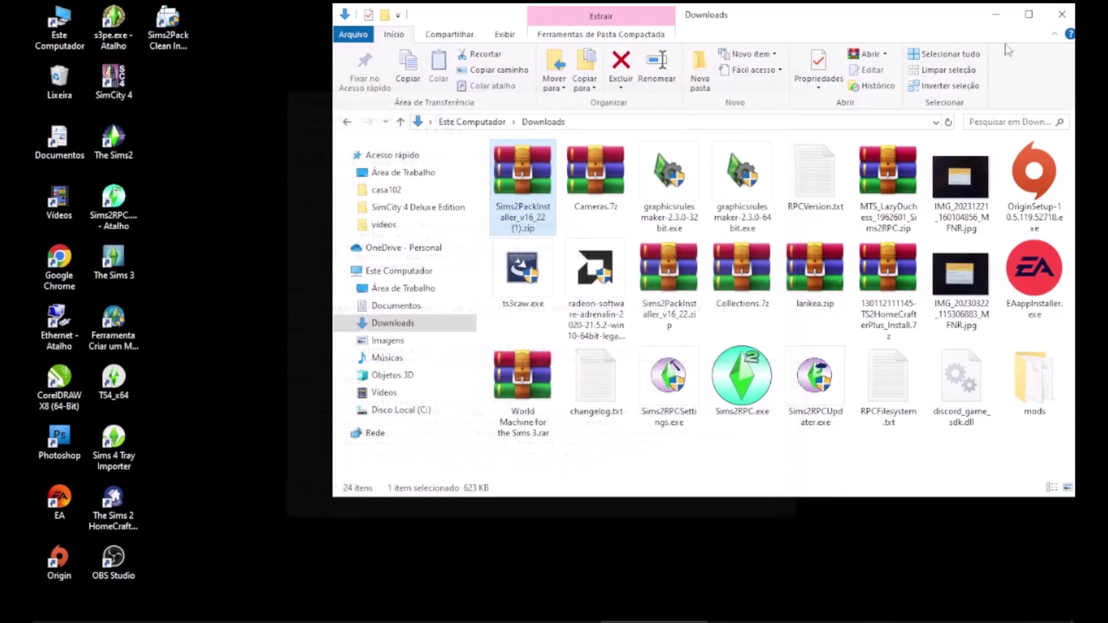
left_click(1059, 14)
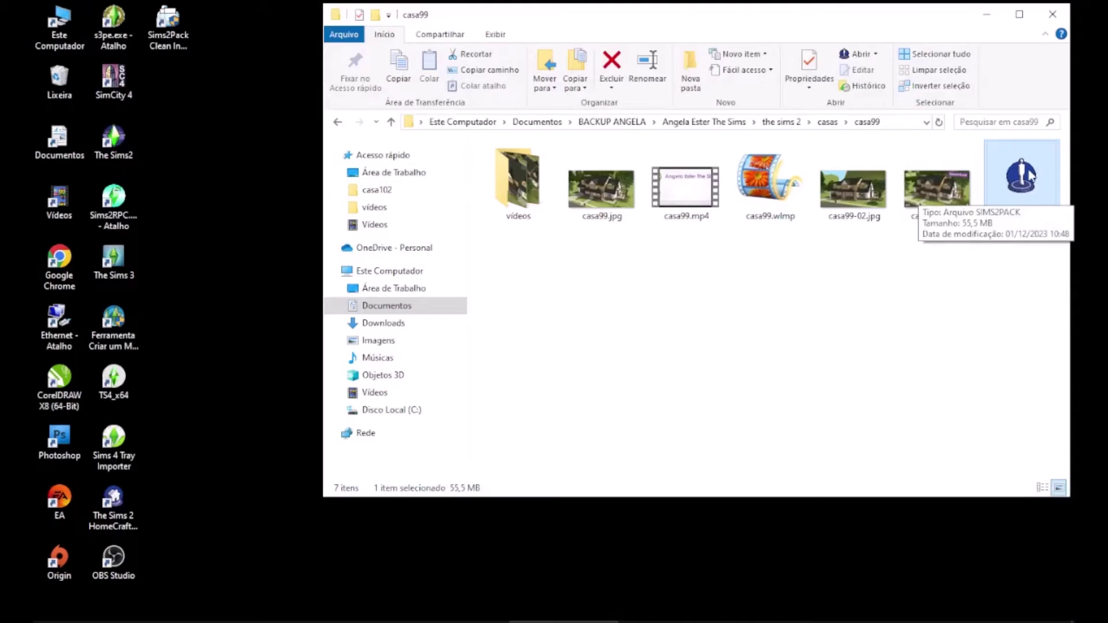
- Open casa99-ts2.Sims2Pack from the casa99 folder in Sims2Pack Clean Installer and preview its packaged lot and clothing item
left_click_drag(1031, 175, 175, 30)
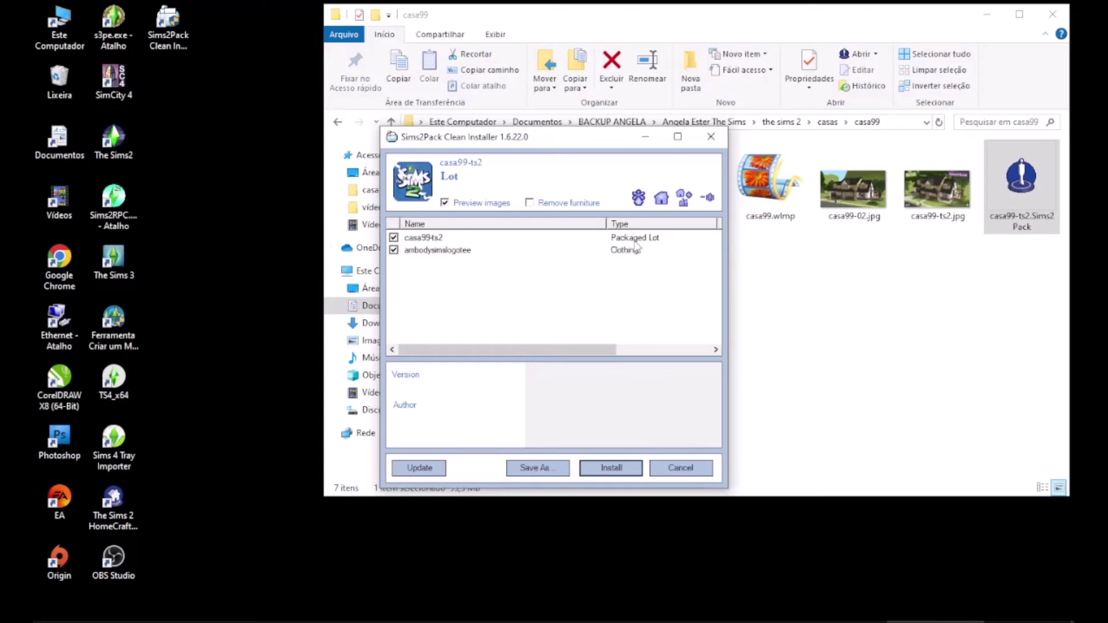
left_click(636, 242)
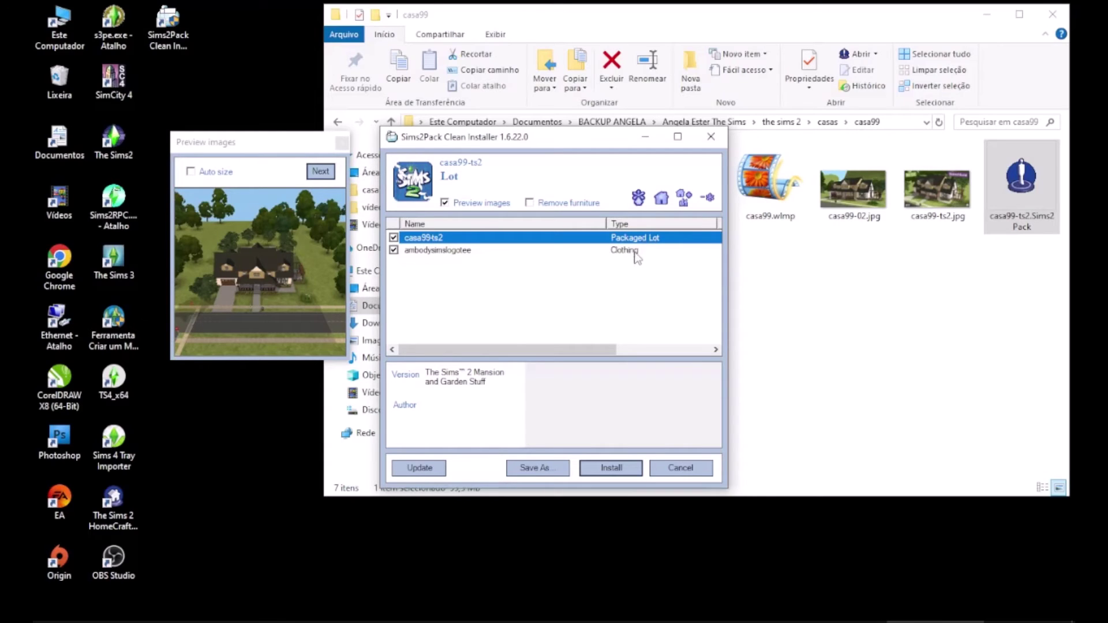
left_click(629, 254)
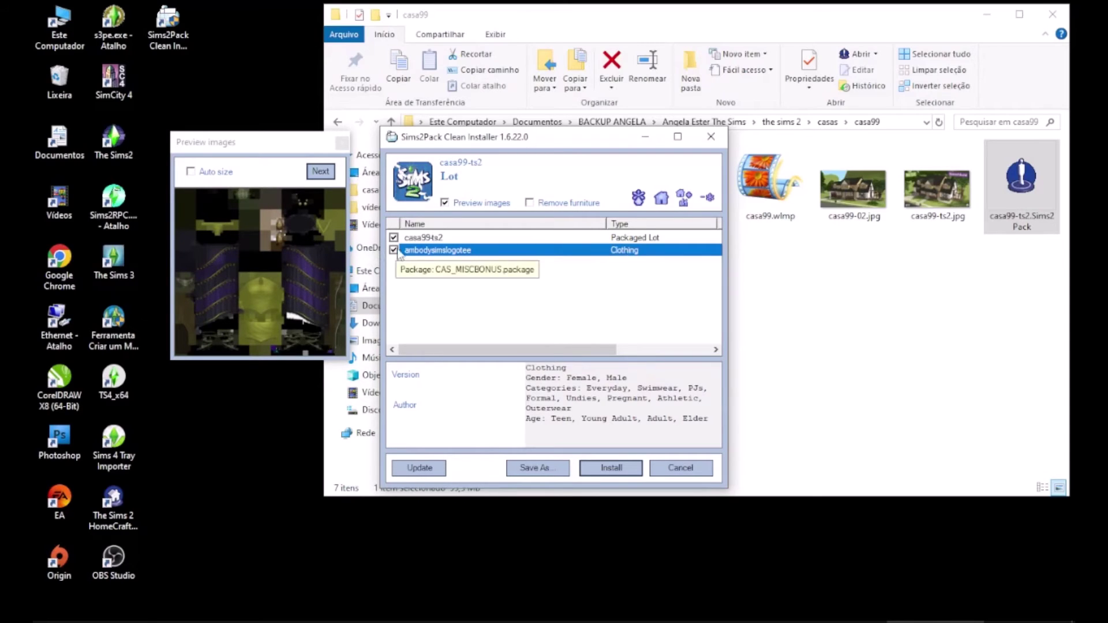
left_click(342, 142)
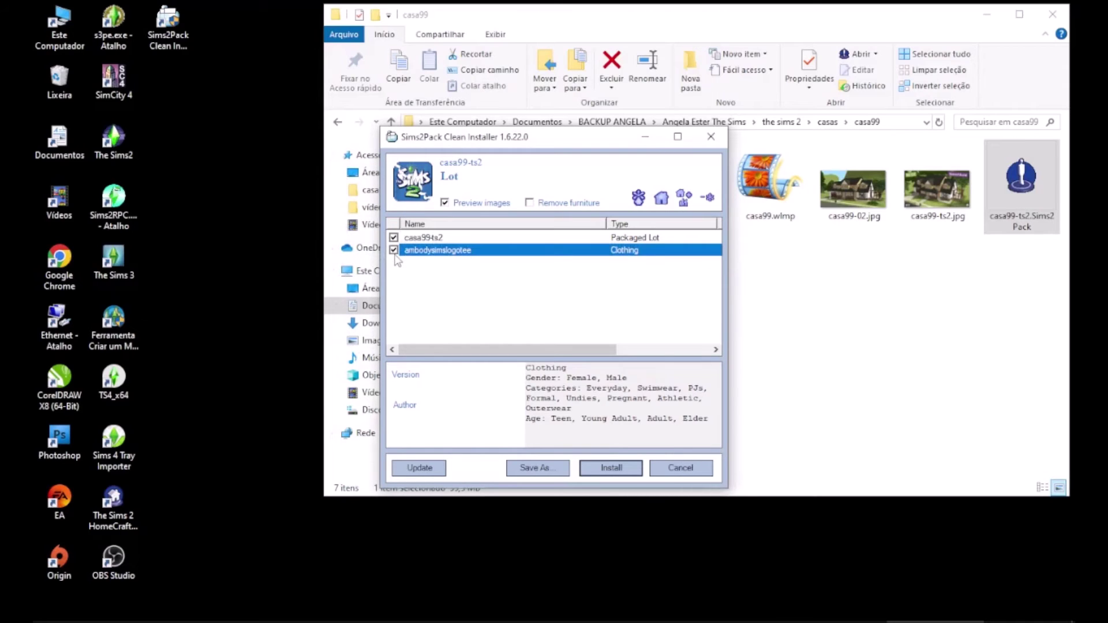
- Exclude the ambodysimslogotee clothing from the package and try to install only the casa99-ts2 lot
left_click(394, 251)
left_click(633, 468)
left_click(553, 421)
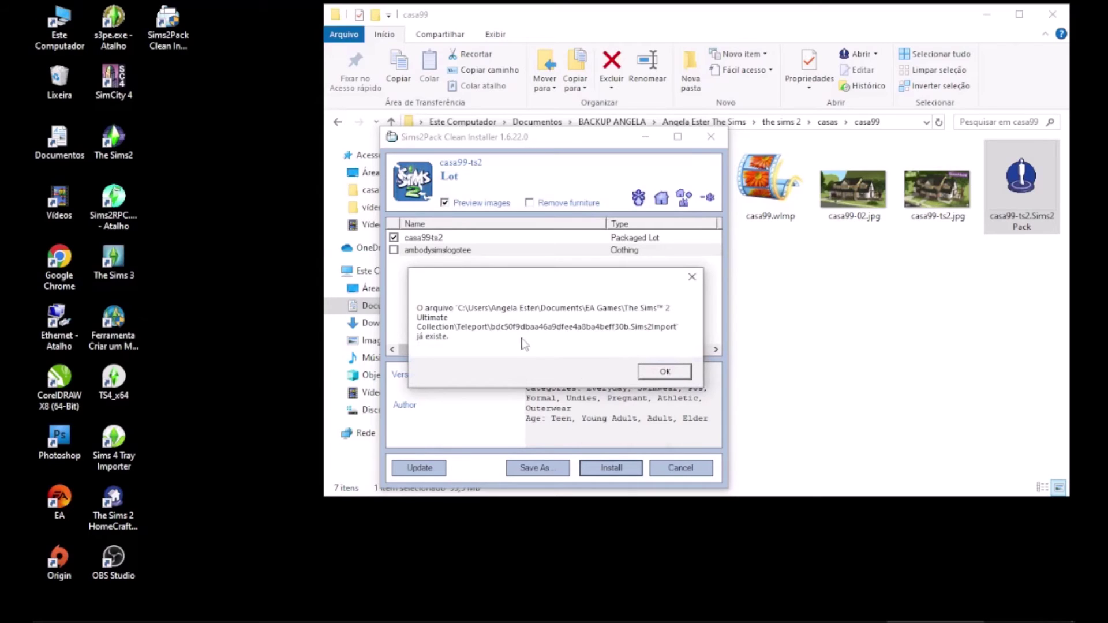
left_click(672, 374)
left_click(656, 281)
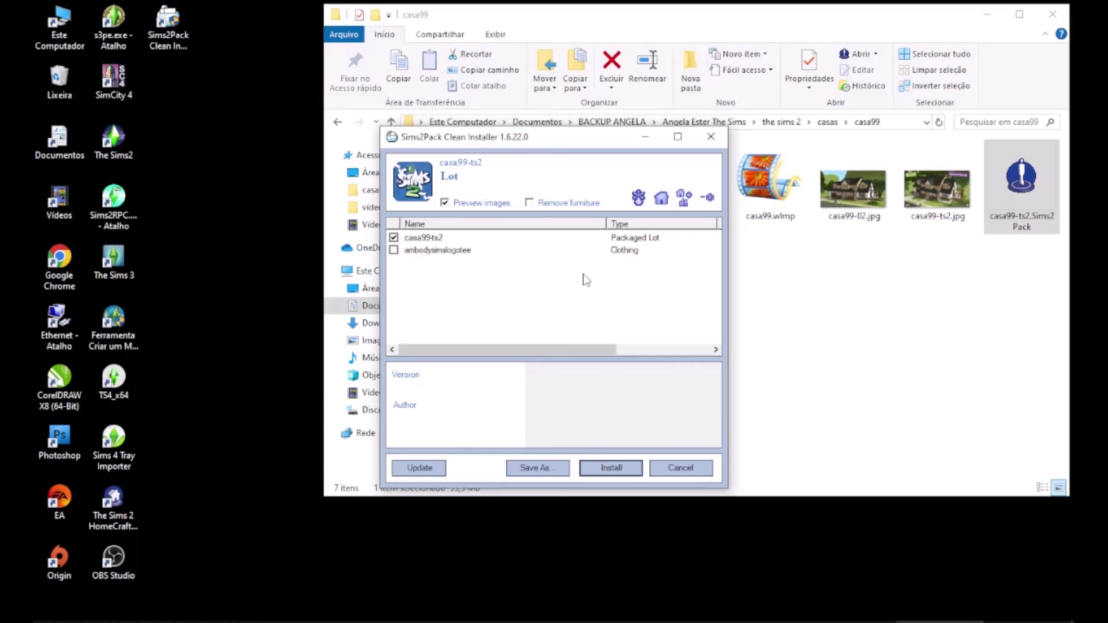
- Save the lot without the clothing as casa99semcp on the desktop, and open that new file with Sims2Pack Clean Installer
left_click(549, 473)
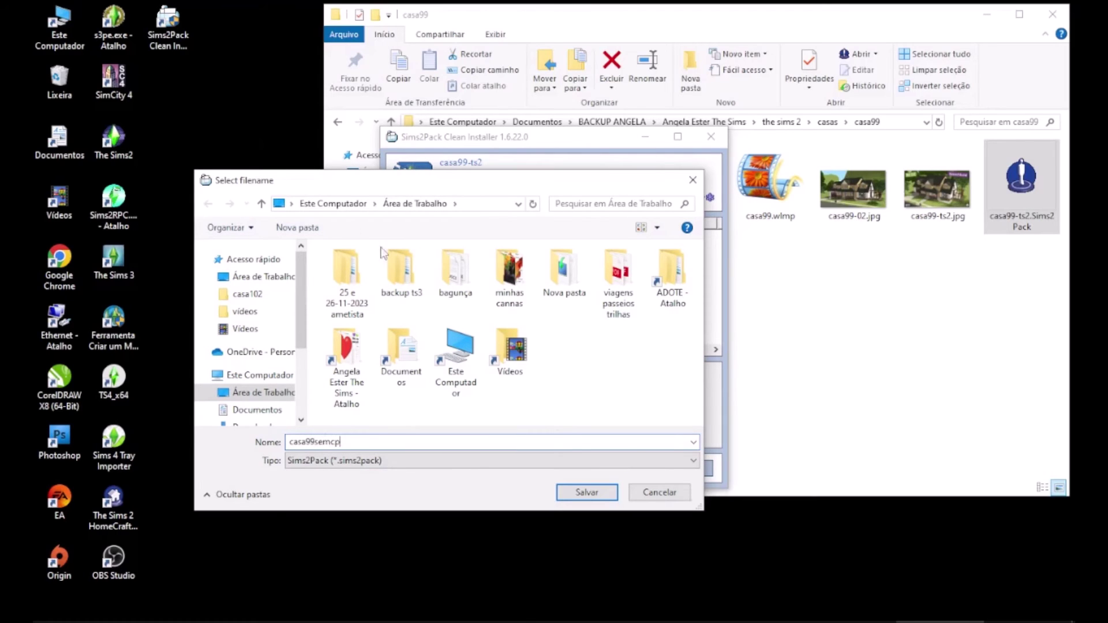
left_click(582, 491)
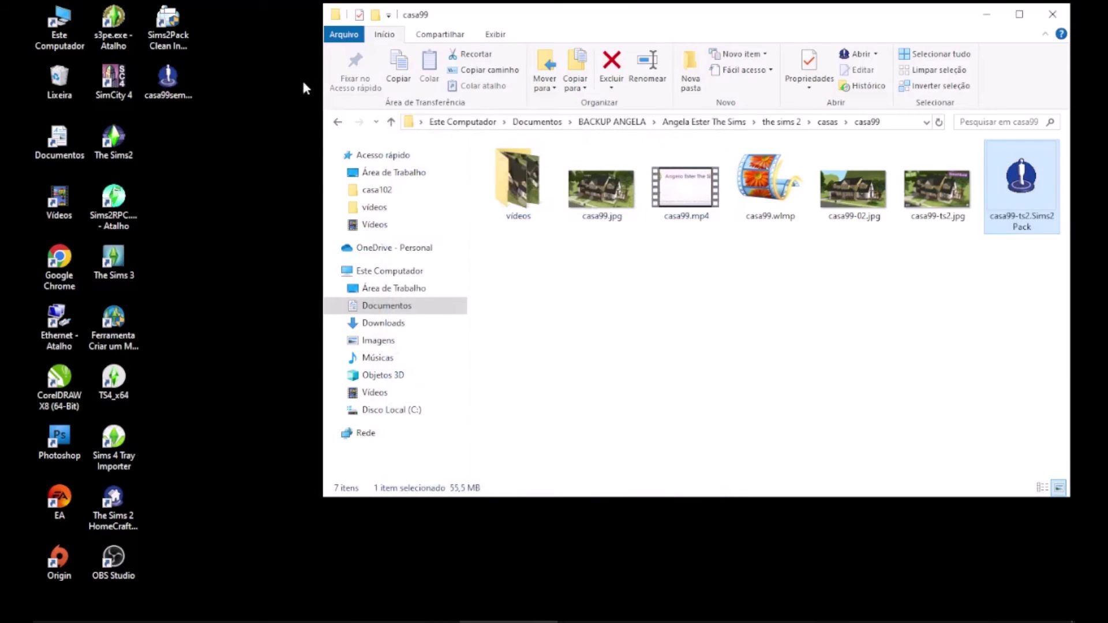
left_click_drag(167, 83, 166, 22)
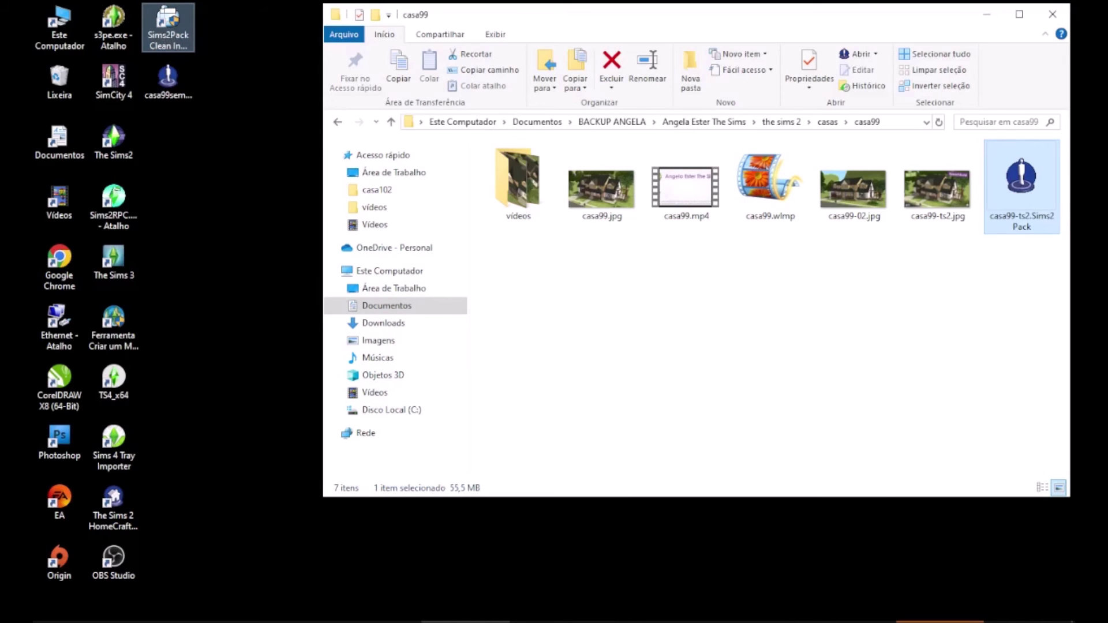